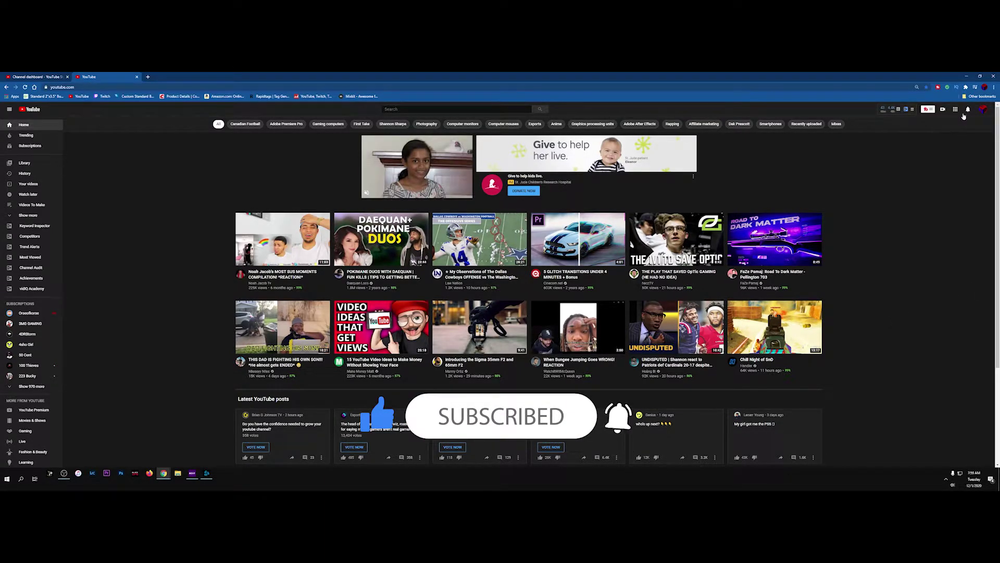
Step: Go to the Natepushweights channel page through the top-right account avatar
left_click(983, 111)
left_click(938, 152)
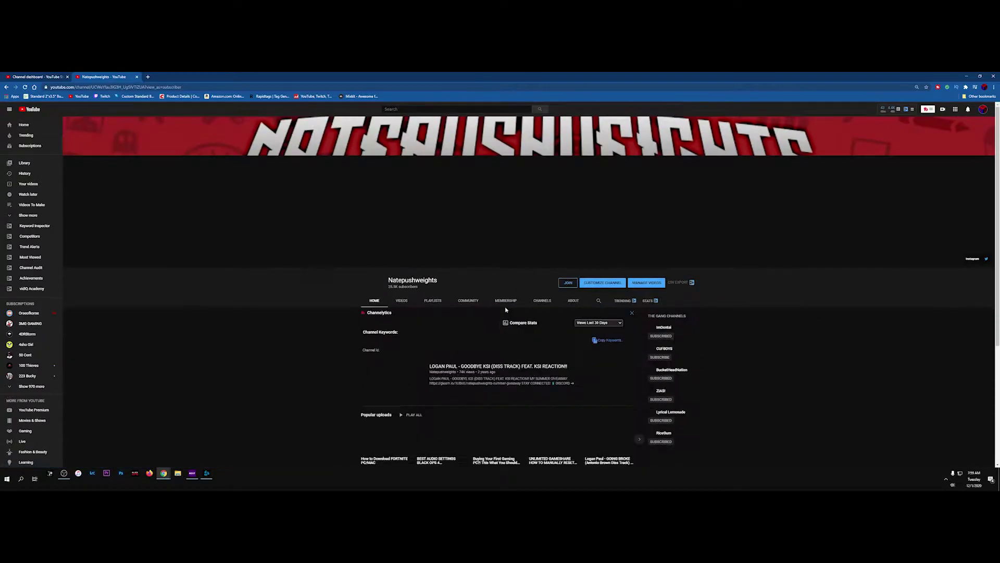
scroll(446, 354, "down", 2)
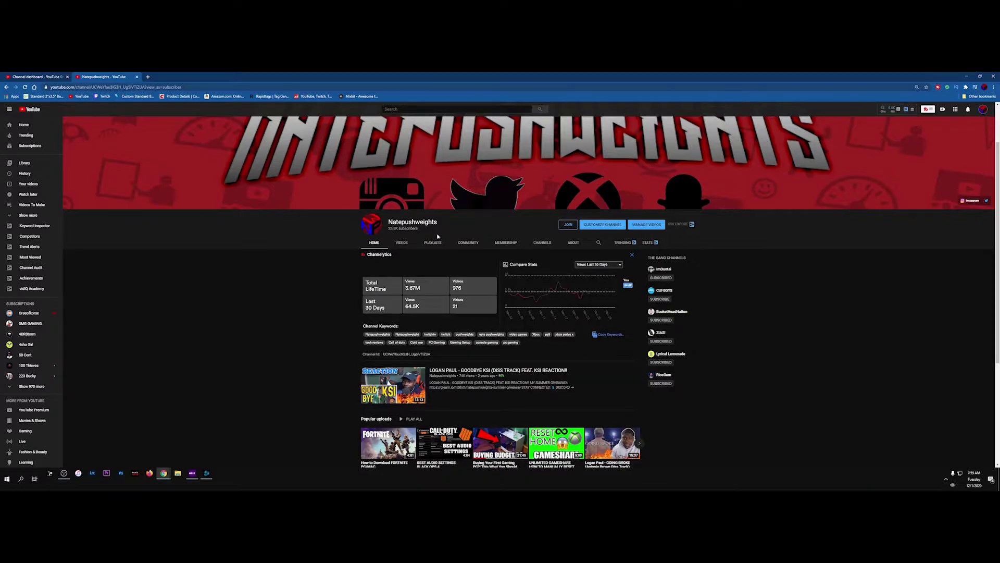
scroll(401, 292, "down", 4)
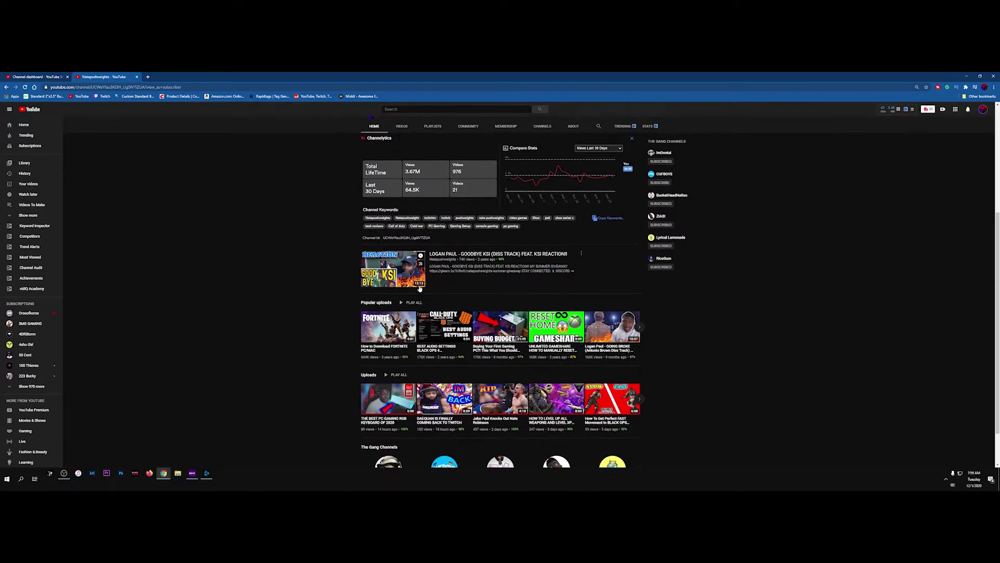
scroll(474, 238, "down", 1)
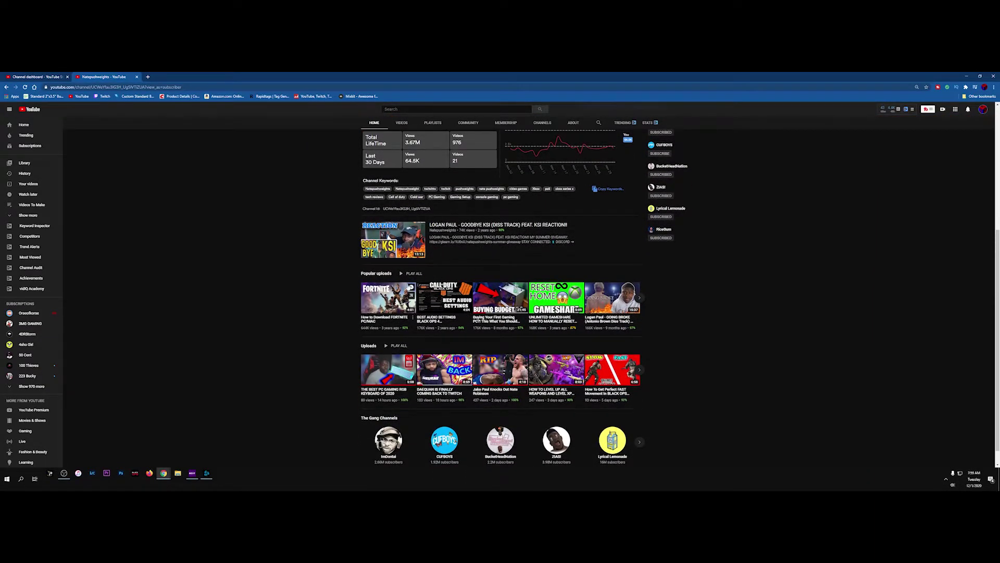
scroll(407, 289, "down", 1)
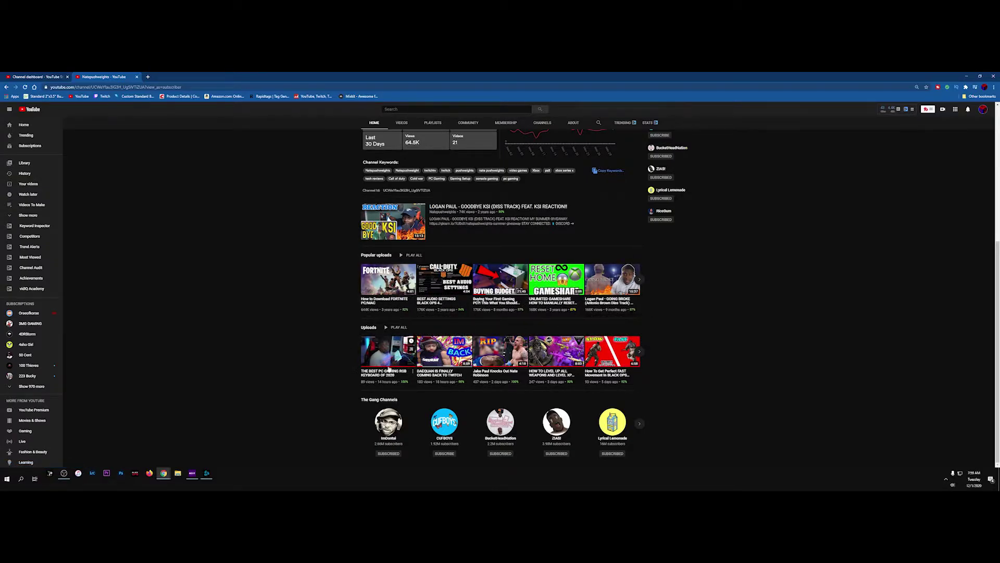
scroll(664, 368, "up", 5)
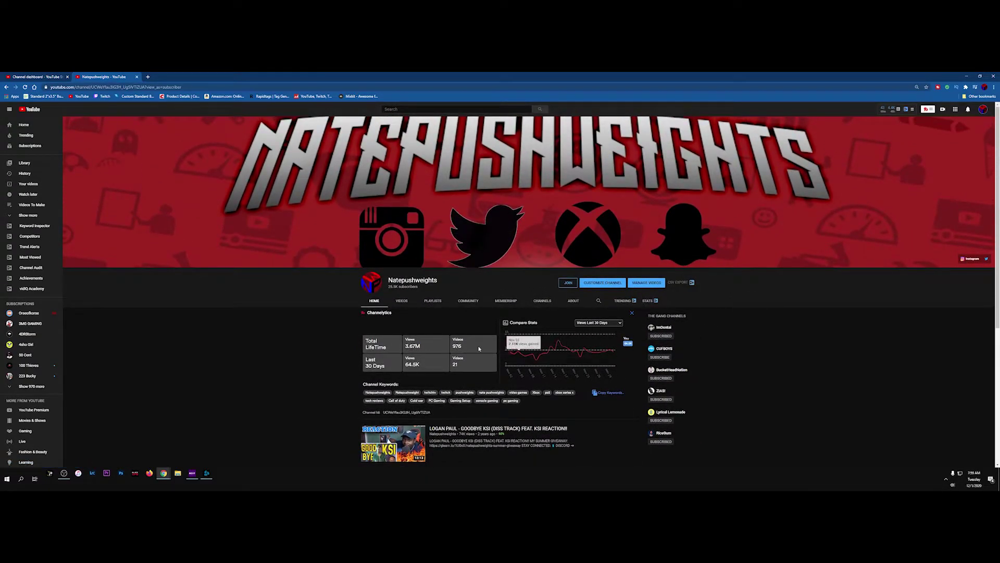
scroll(735, 354, "down", 1)
scroll(768, 340, "up", 1)
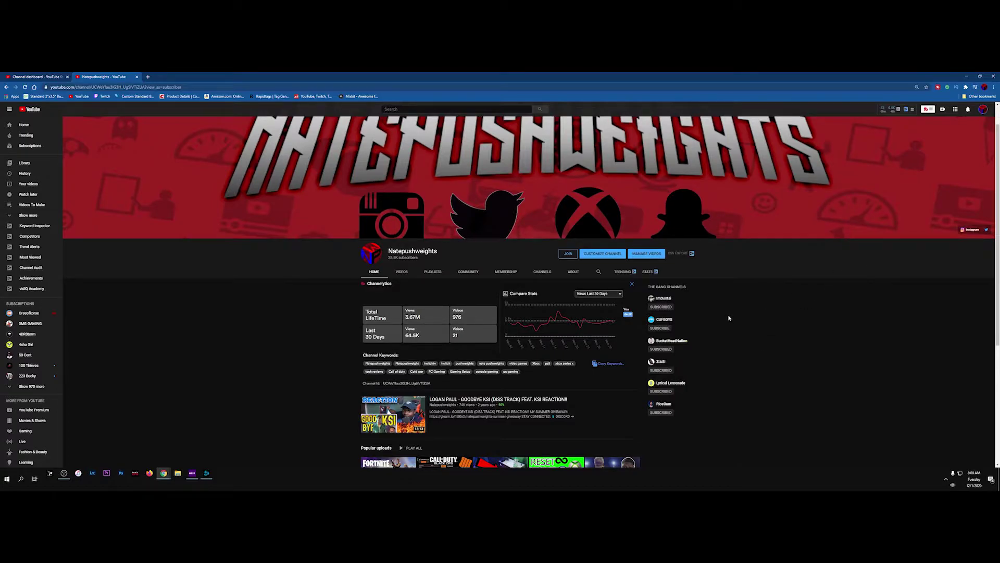
scroll(695, 315, "down", 3)
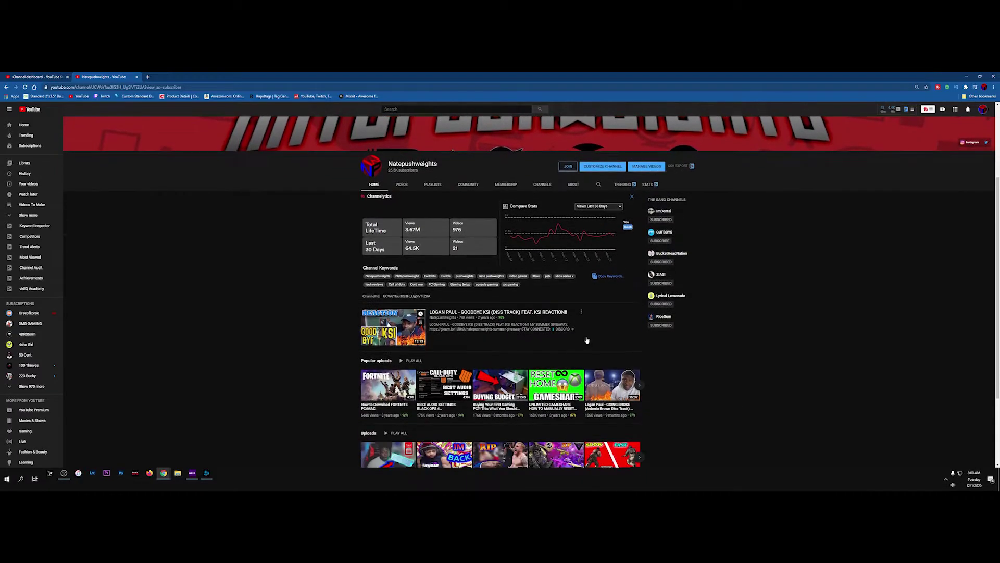
scroll(339, 251, "down", 2)
scroll(412, 317, "down", 1)
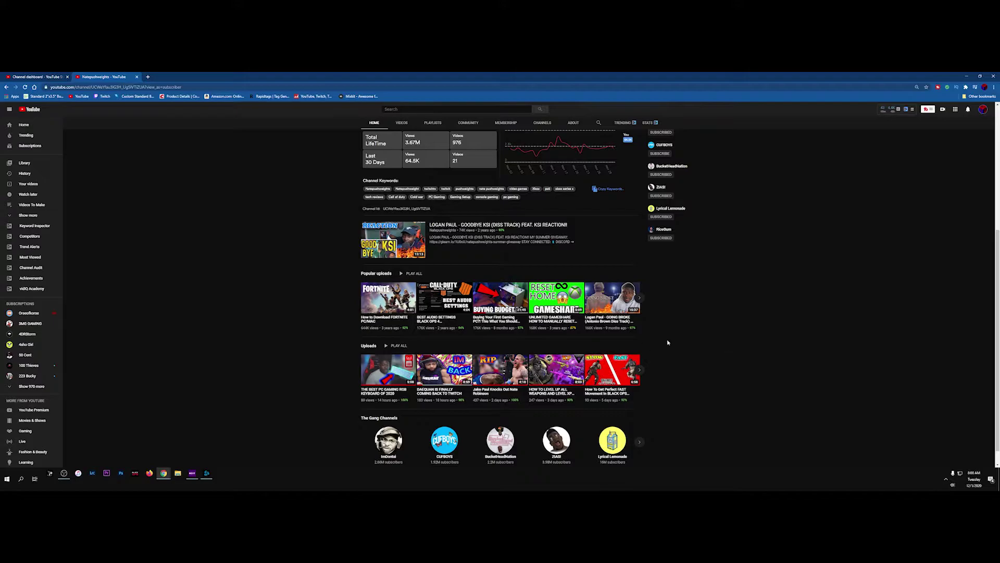
scroll(691, 341, "up", 1)
scroll(707, 334, "up", 2)
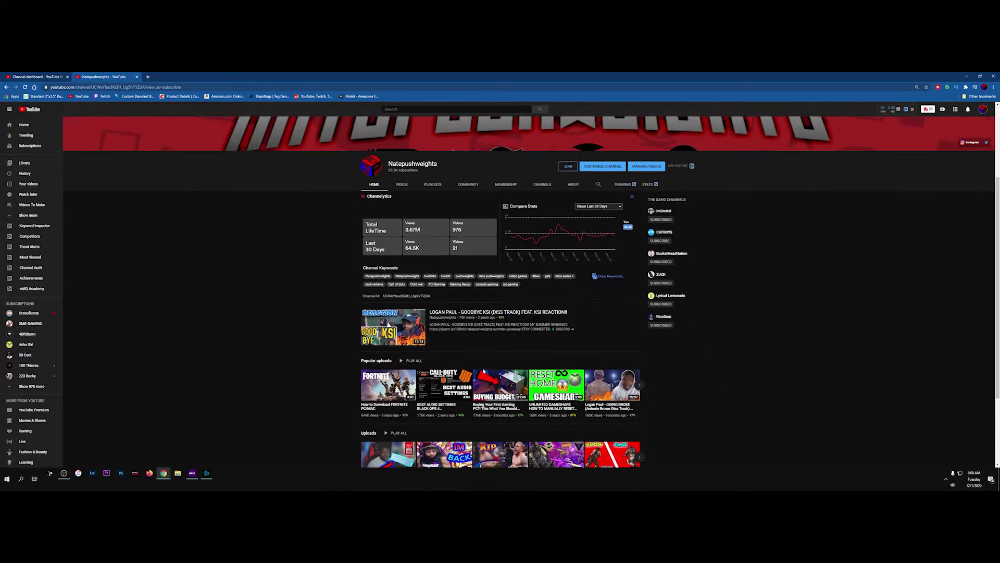
scroll(403, 279, "up", 2)
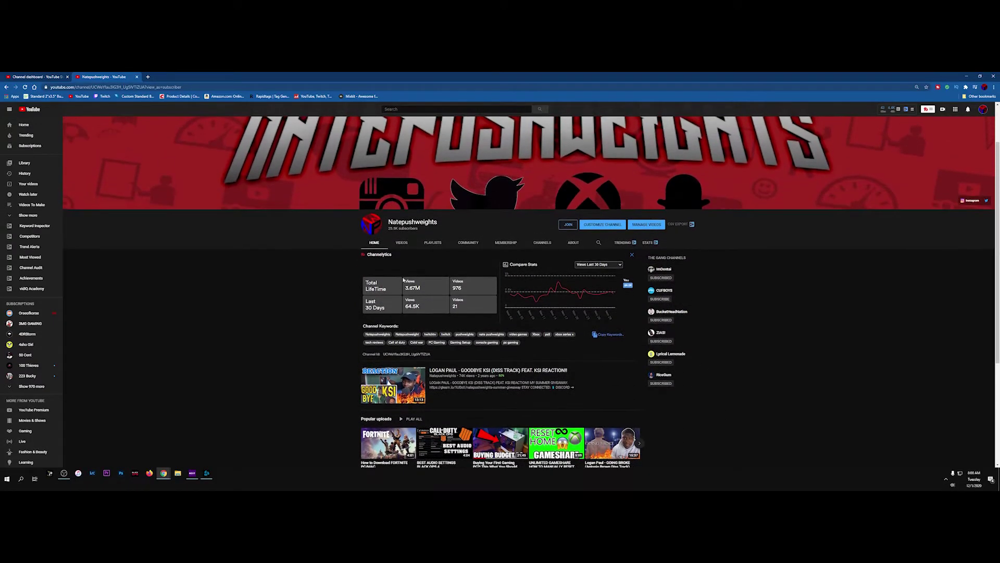
scroll(919, 319, "up", 2)
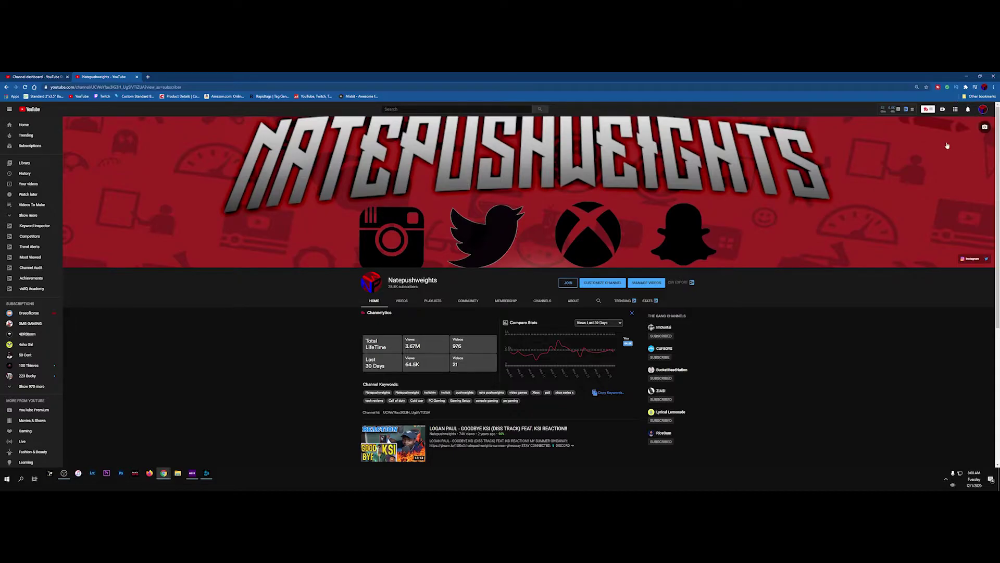
Step: Open YouTube account Settings from the avatar menu
left_click(983, 111)
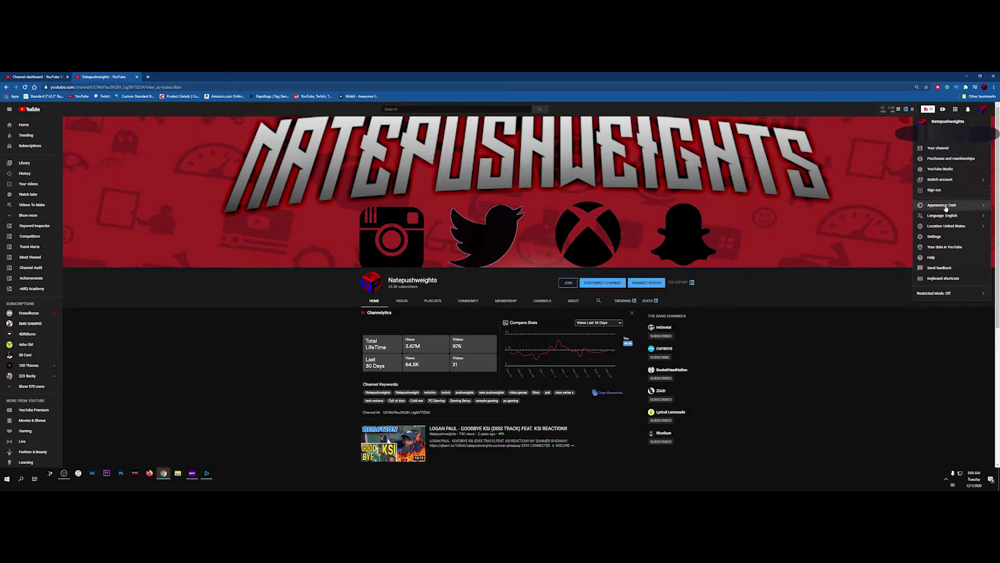
left_click(933, 237)
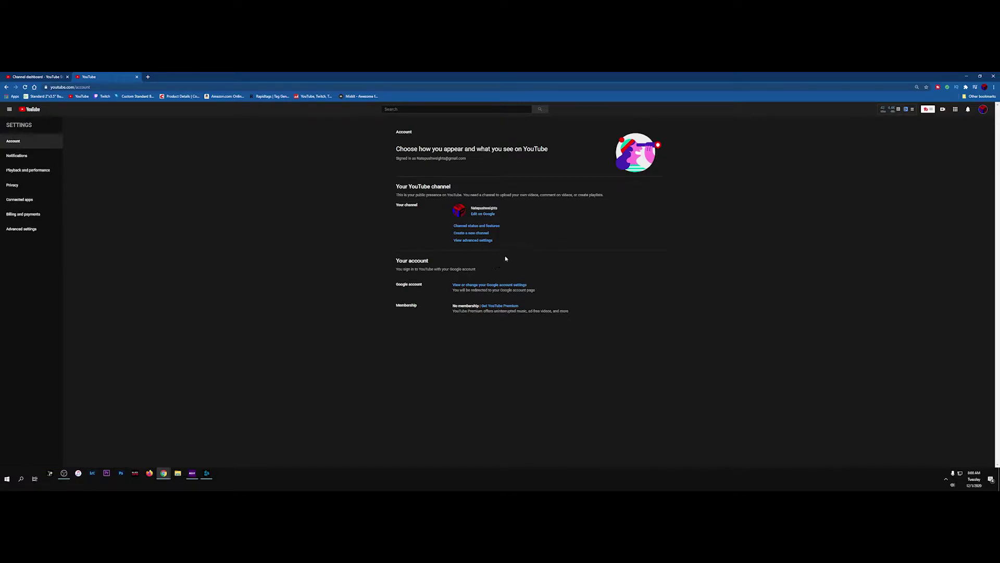
Step: Start a new channel and enter 'Natepushweights TV' as the Brand Account name, fixing its spacing
left_click(472, 235)
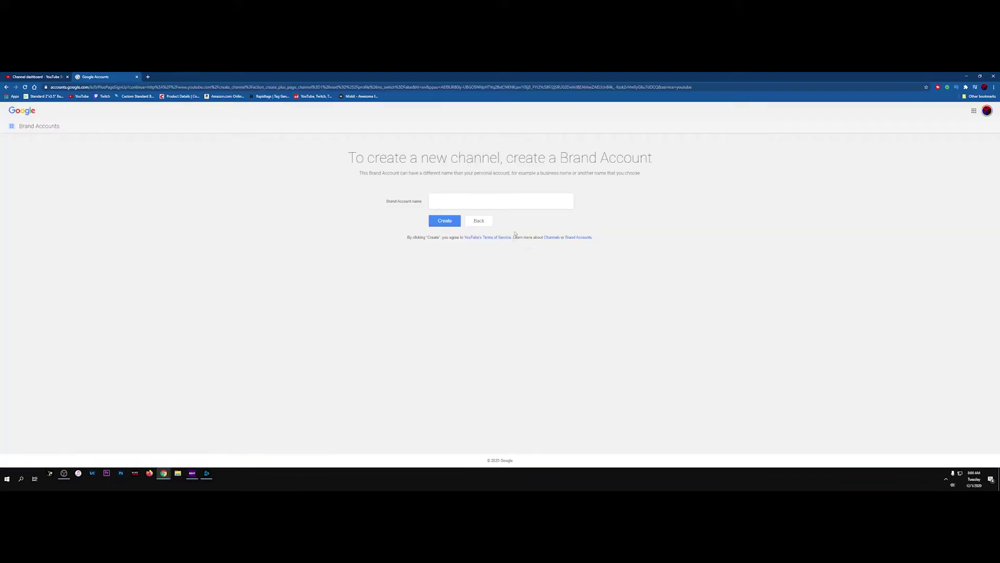
left_click(516, 203)
left_click(349, 154)
left_click(551, 204)
type("ushweights TV")
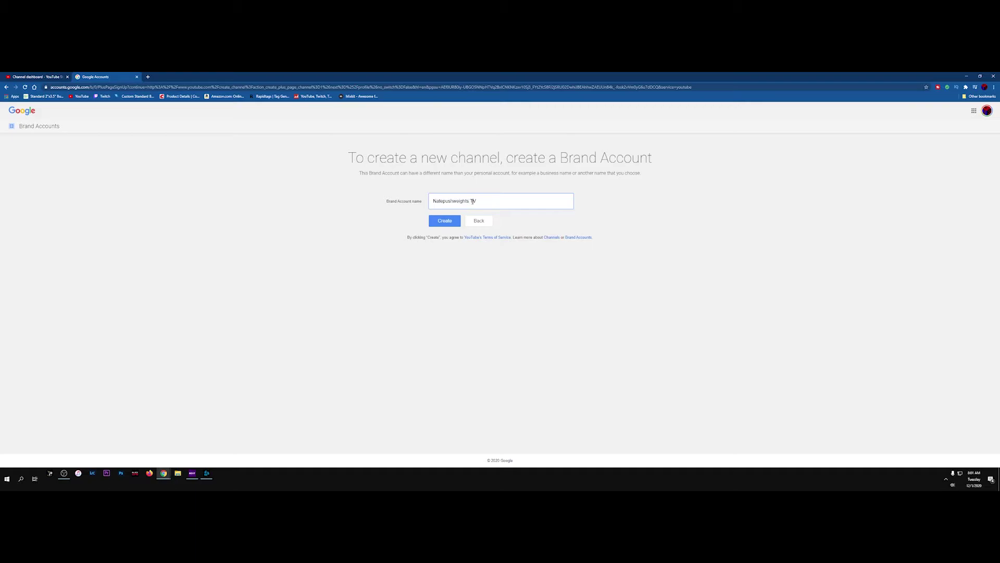
key("BackSpace")
Step: Create the Natepushweights TV Brand Account and open its YouTube Studio dashboard
left_click(450, 226)
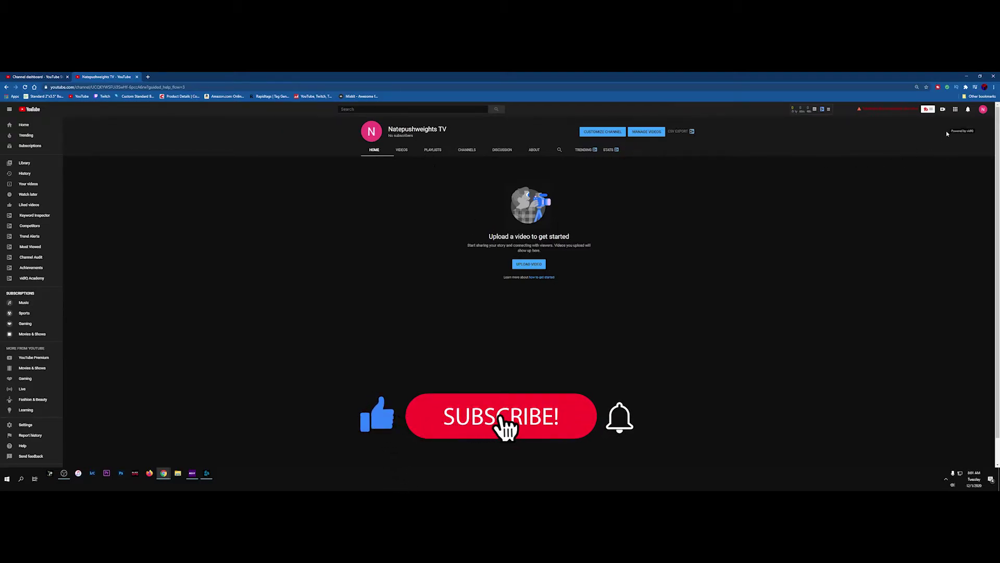
left_click(982, 111)
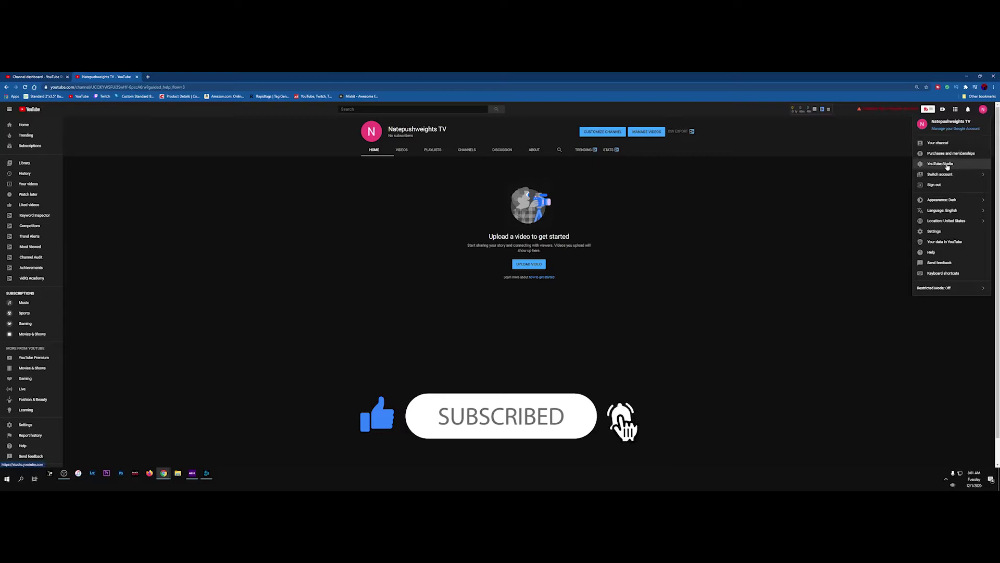
left_click(939, 164)
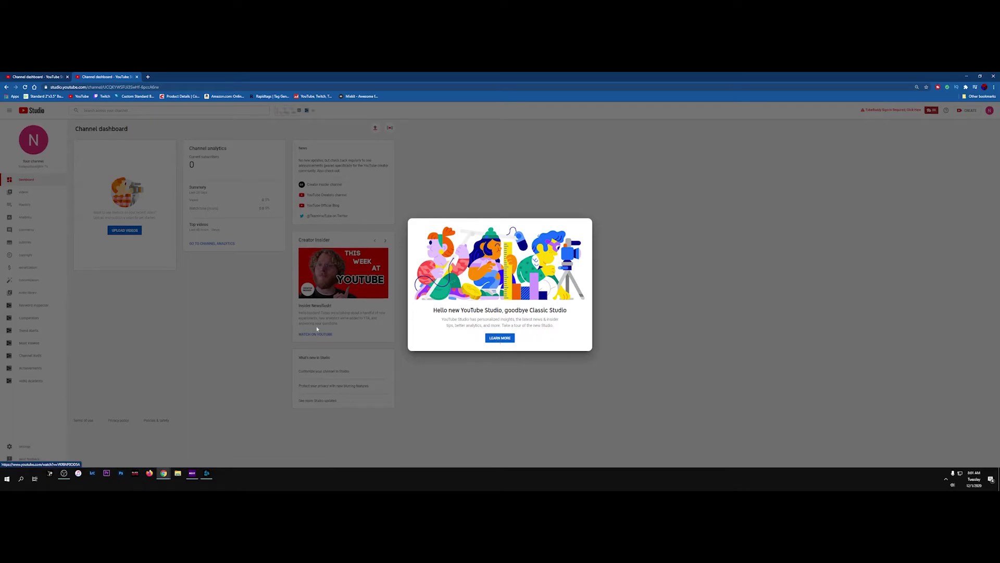
Step: Dismiss the new YouTube Studio welcome popup
left_click(201, 275)
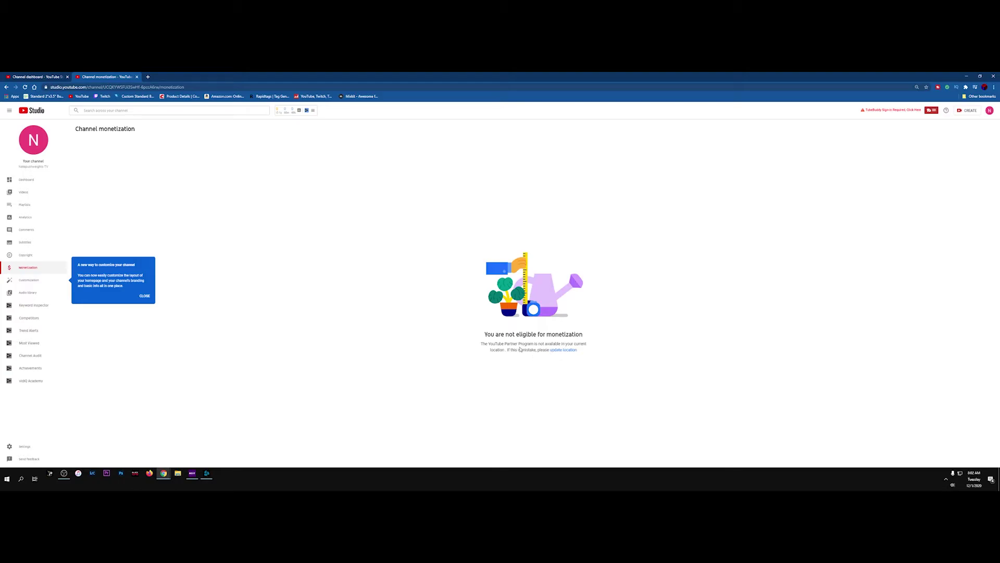
Step: From the monetization page's location link, choose United States as country of residence
left_click(555, 352)
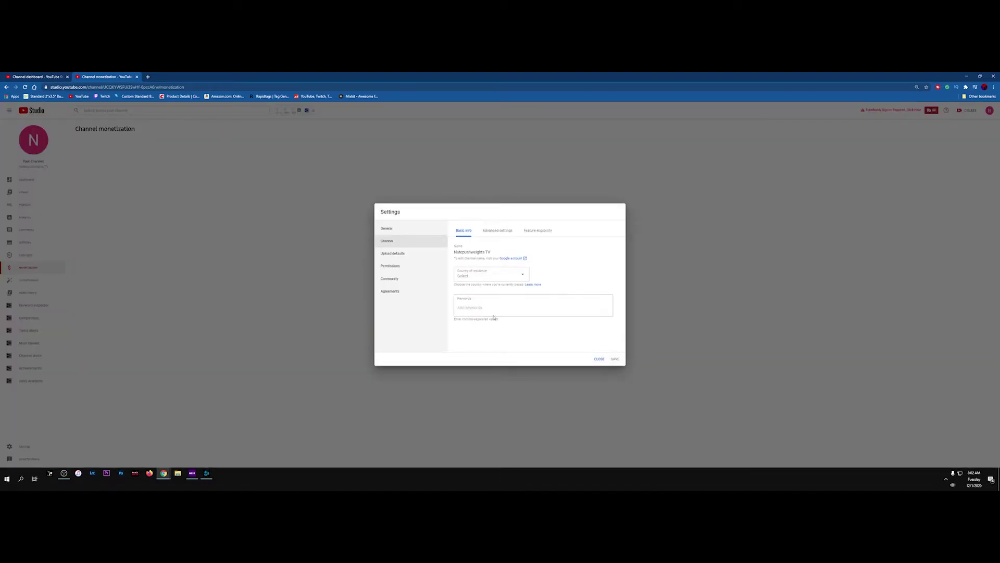
left_click(488, 277)
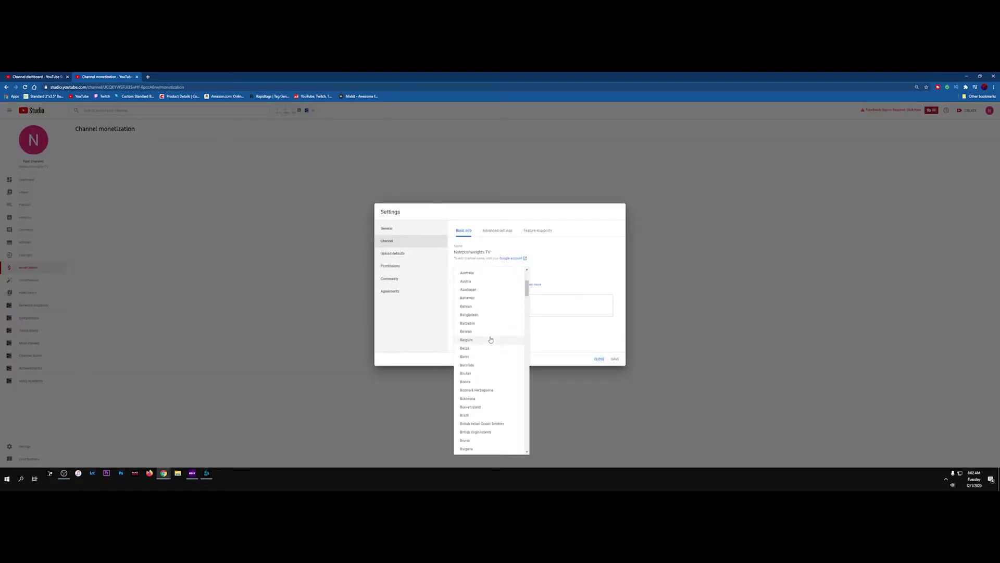
scroll(490, 339, "down", 6)
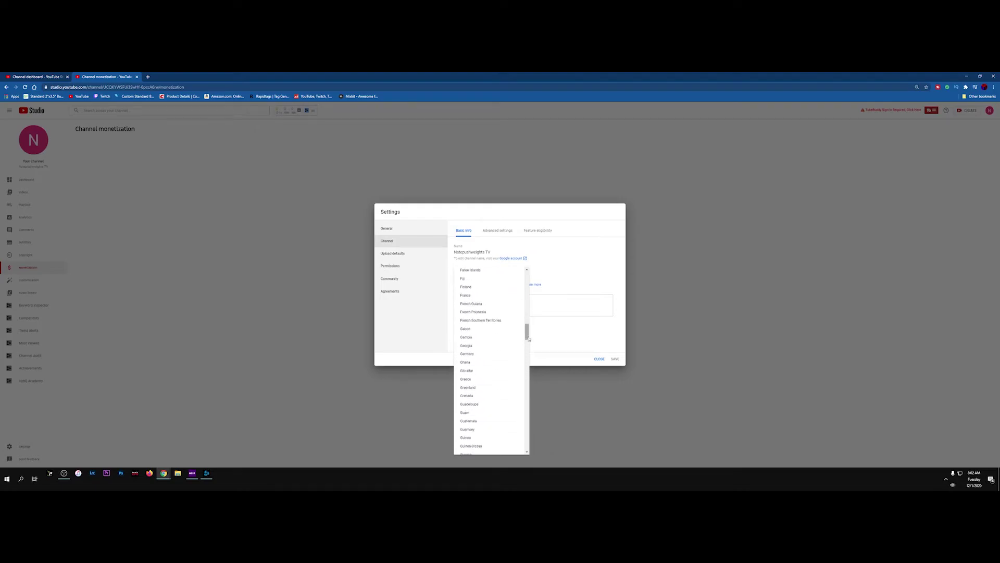
scroll(528, 338, "down", 15)
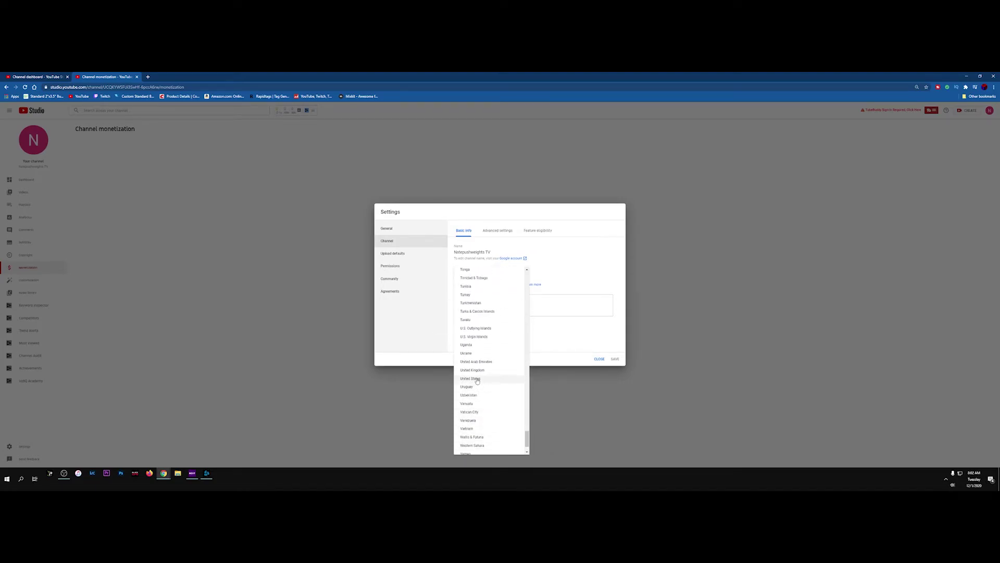
left_click(477, 379)
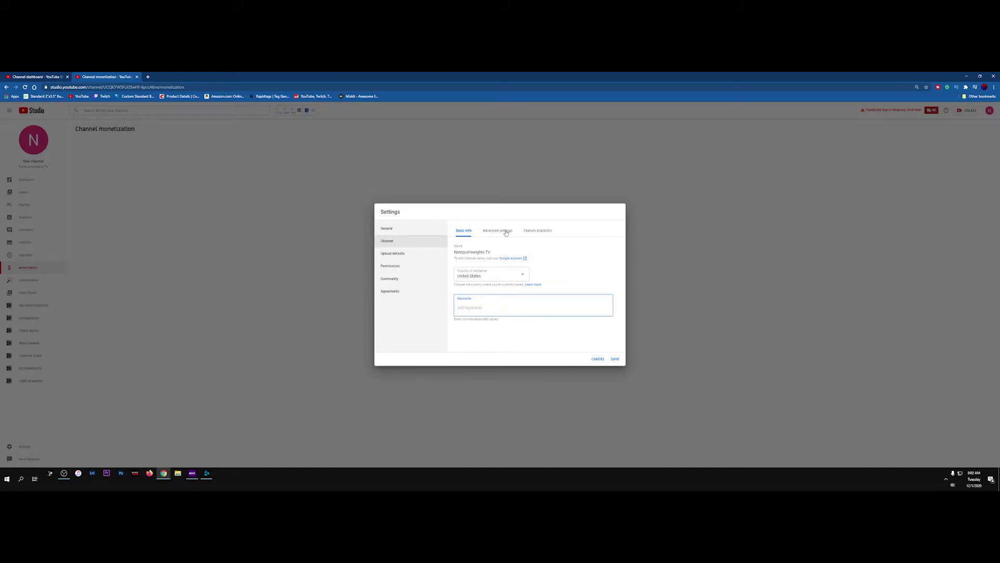
Step: Look through the advanced, upload defaults and general settings, then save the new location
left_click(505, 232)
left_click(536, 230)
left_click(496, 230)
left_click(537, 230)
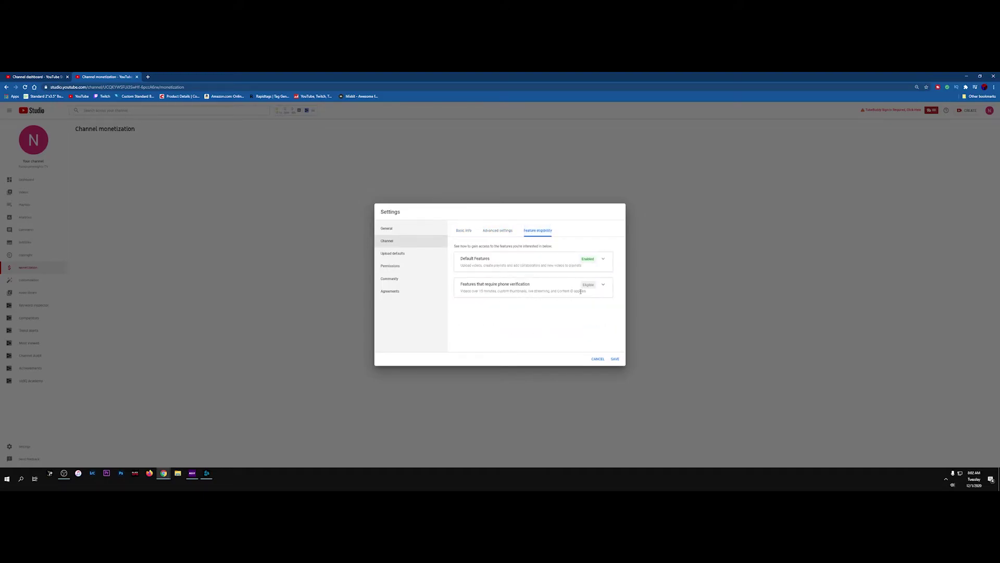
left_click(404, 254)
left_click(403, 229)
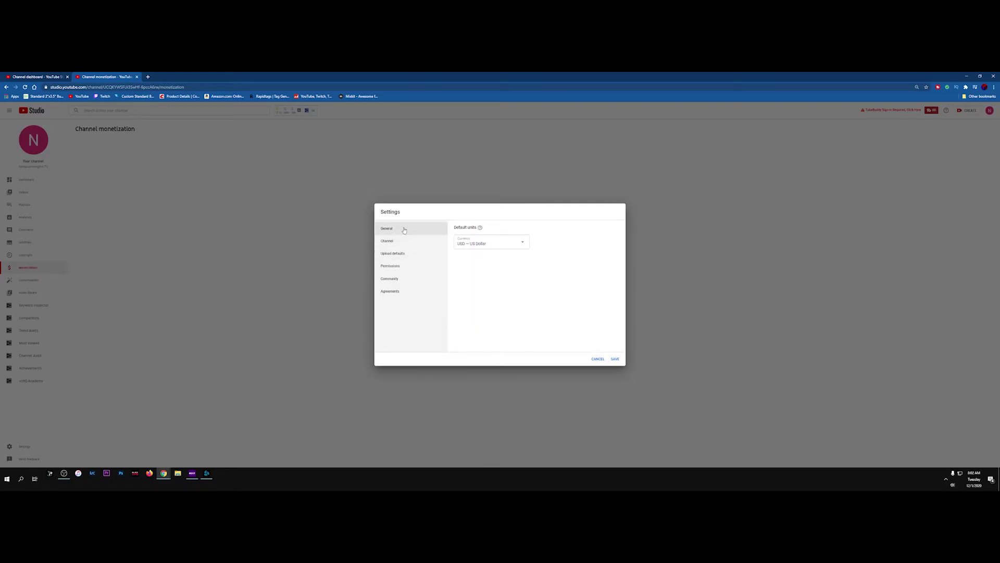
left_click(414, 243)
left_click(615, 358)
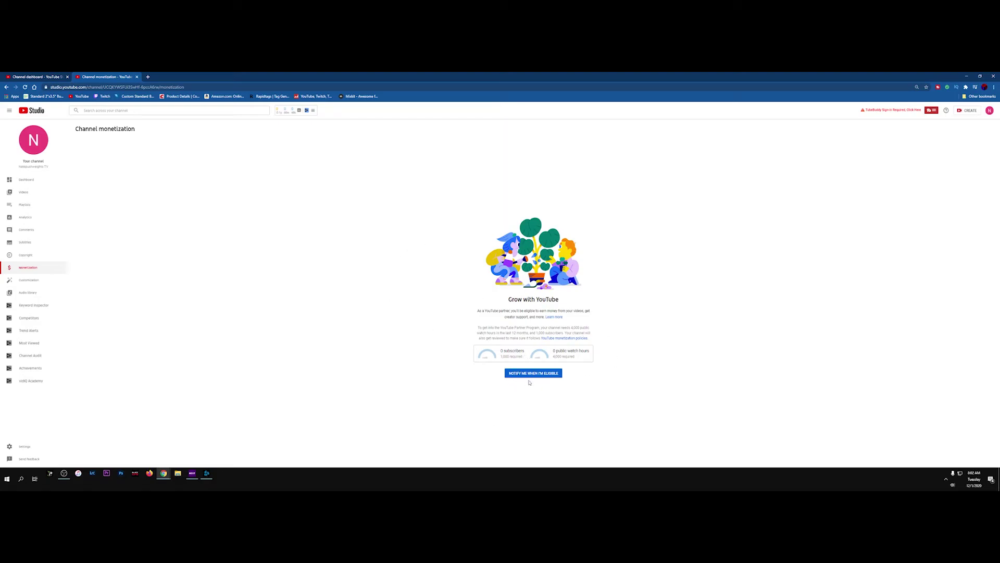
Step: Request an email when eligible for monetization and open the channel account switcher
left_click(555, 374)
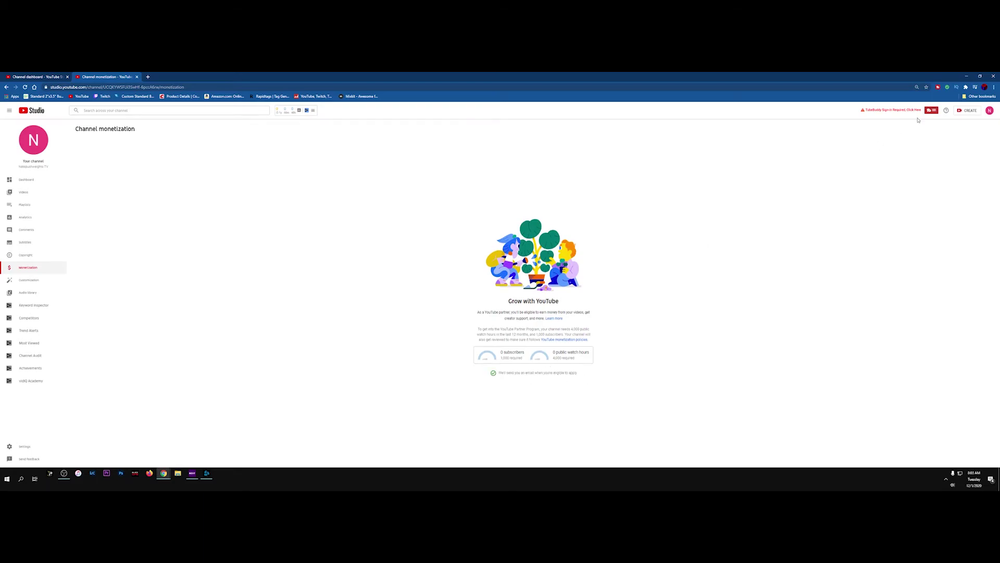
left_click(988, 112)
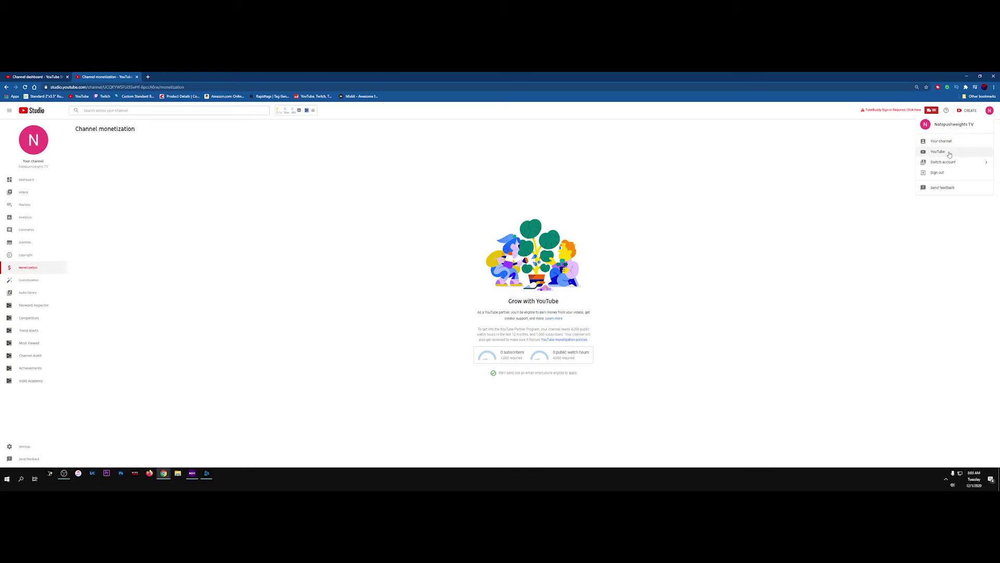
left_click(134, 274)
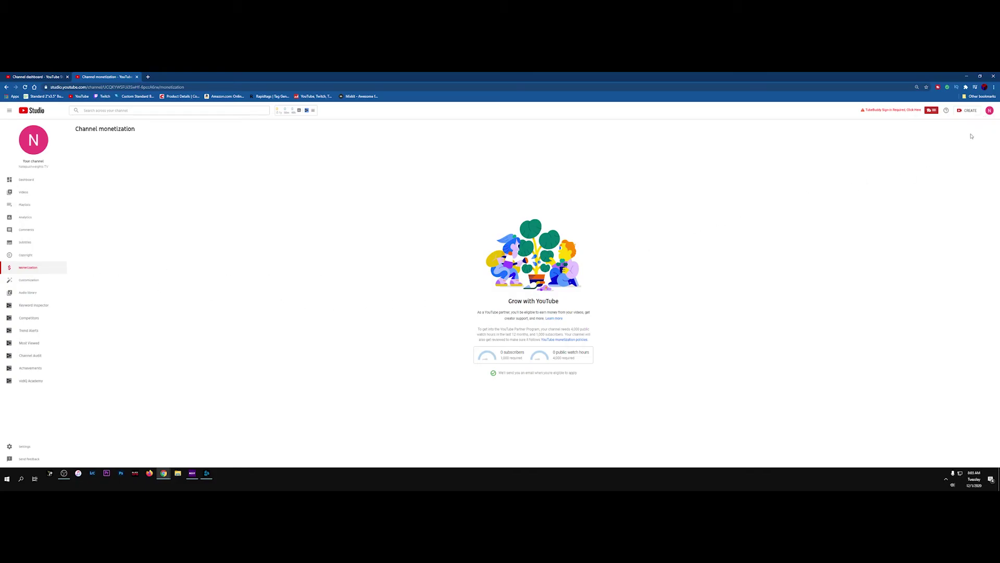
left_click(988, 110)
left_click(961, 162)
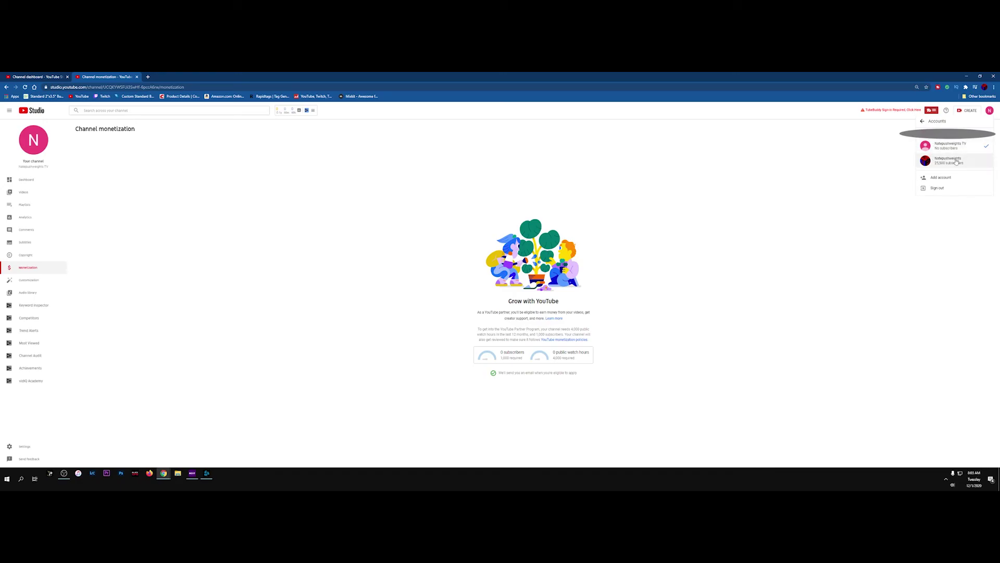
Step: Switch to the main Natepushweights channel, then back to Natepushweights TV
left_click(956, 161)
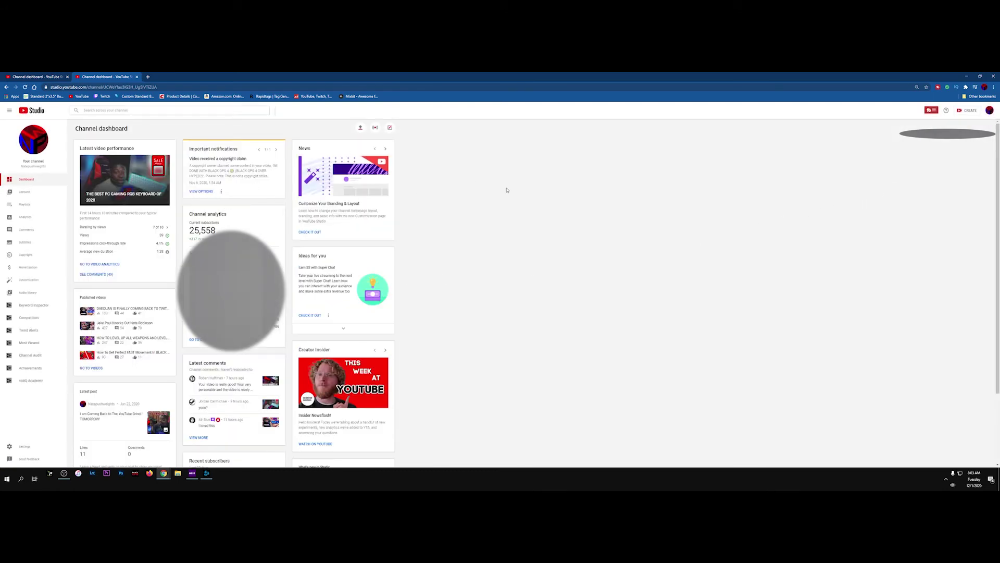
left_click(989, 112)
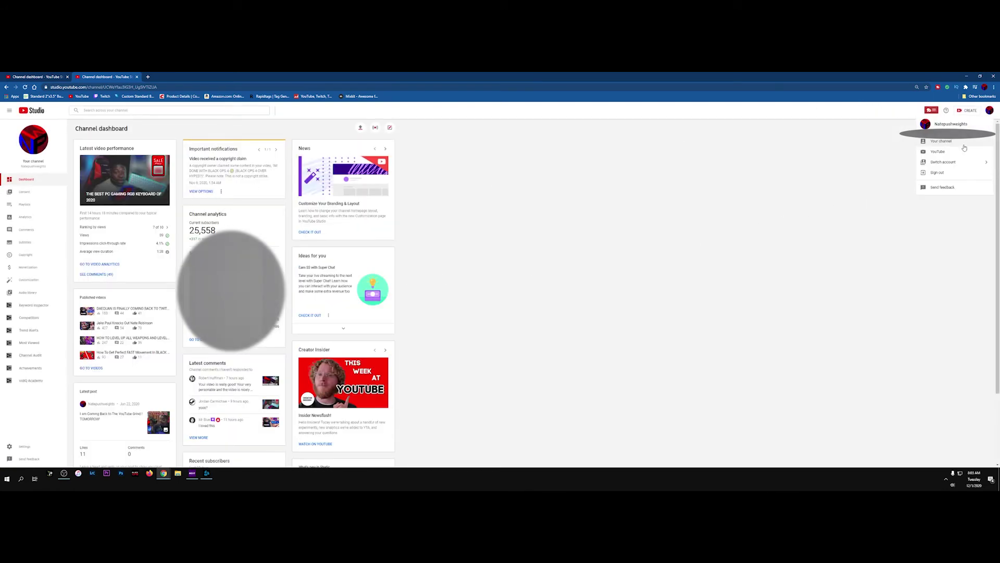
left_click(940, 160)
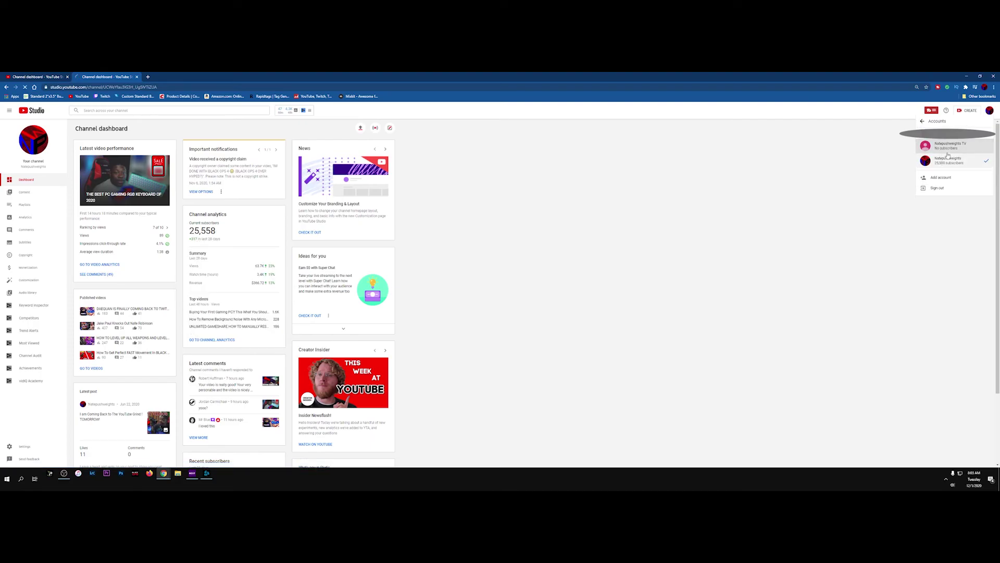
left_click(942, 146)
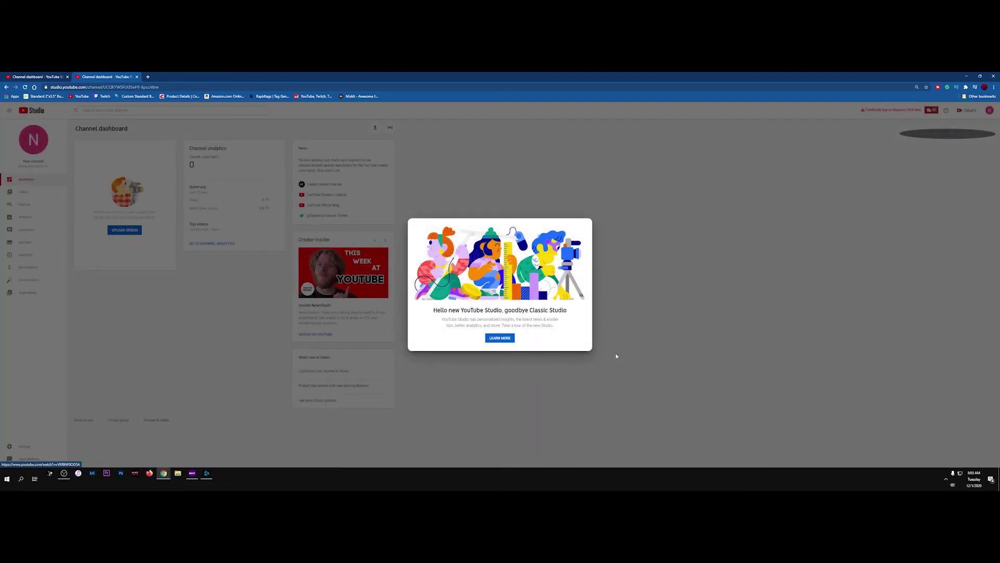
Step: Dismiss the welcome message, view the new channel's dashboard in the other tab, and switch to the main channel
left_click(617, 352)
left_click(60, 74)
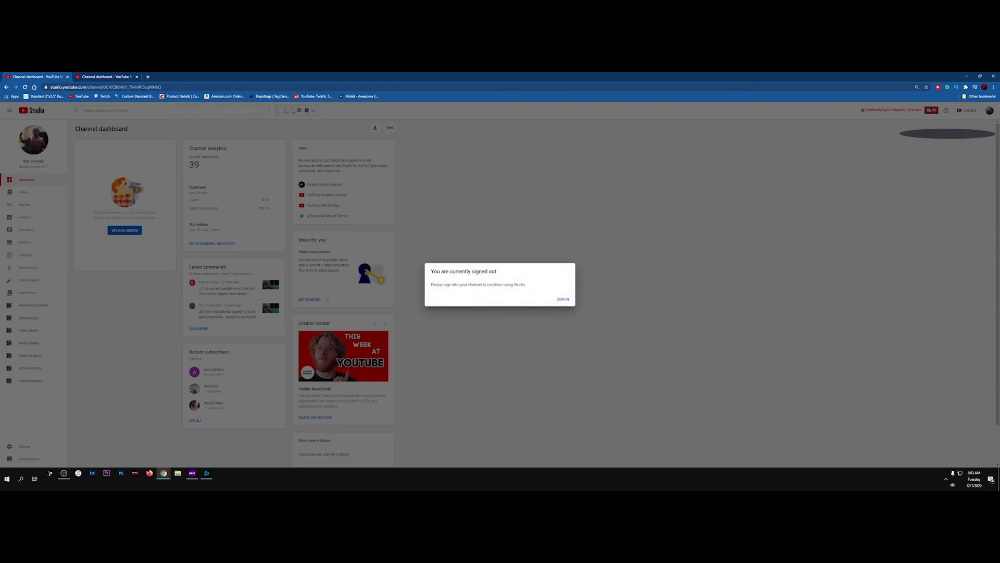
left_click(120, 78)
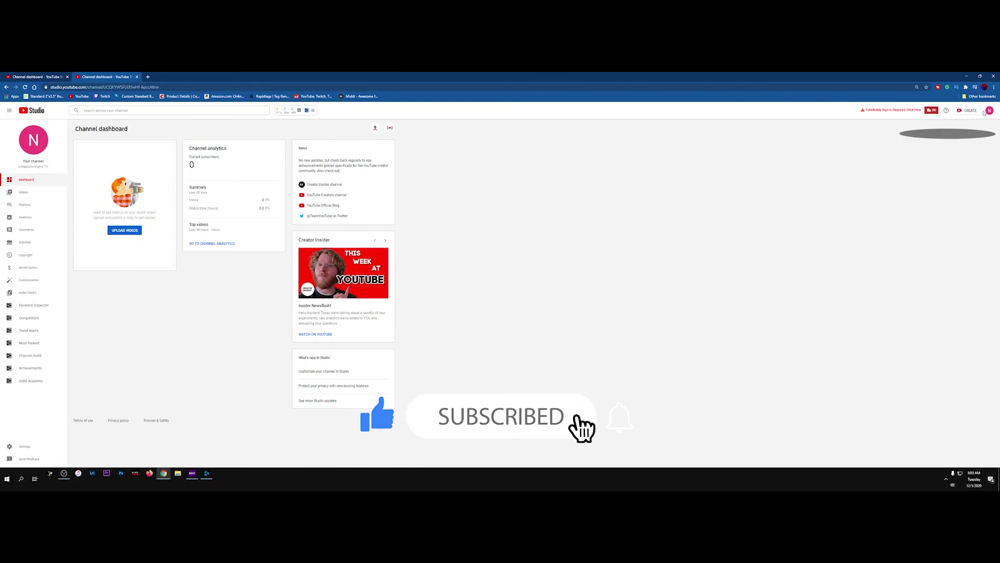
left_click(989, 111)
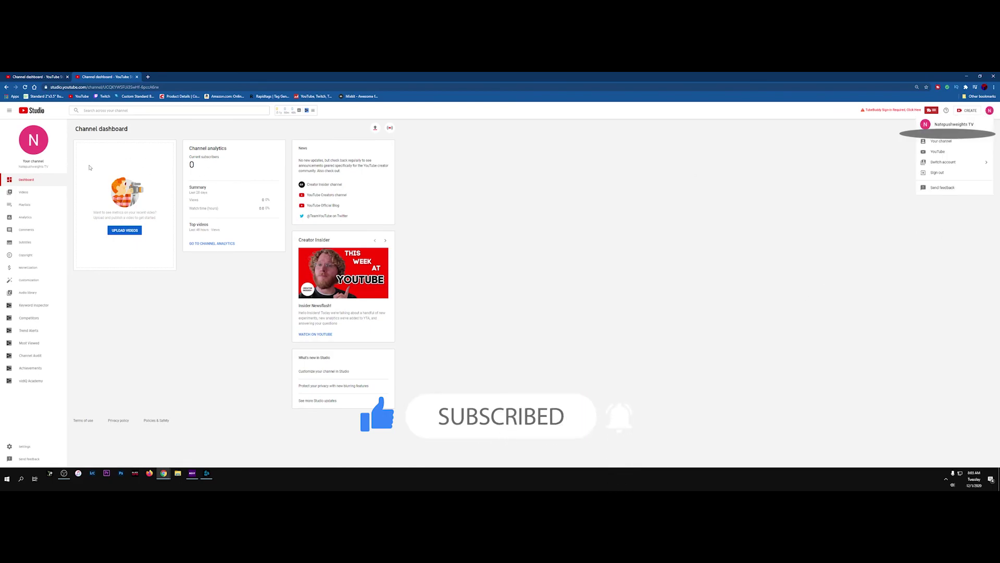
left_click(945, 162)
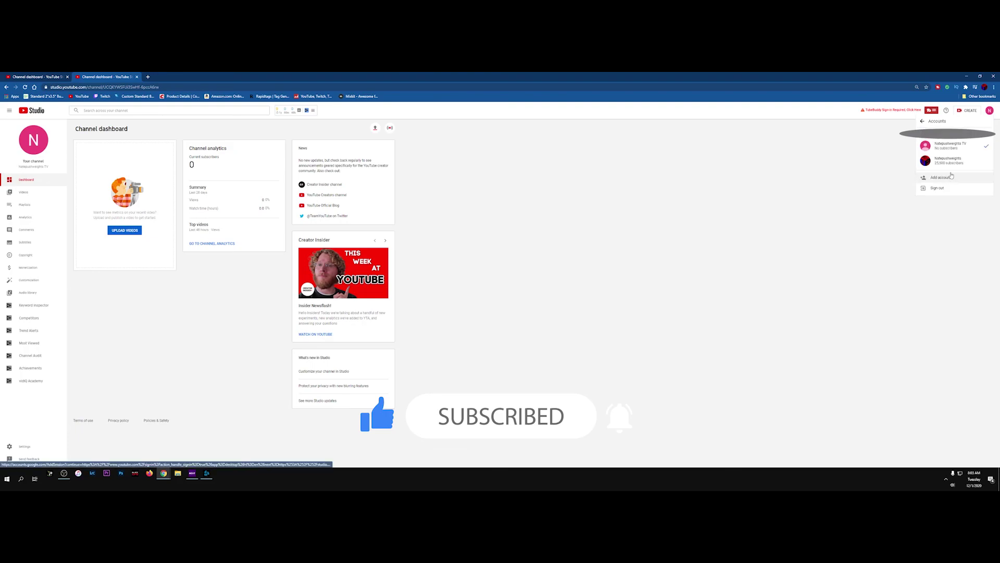